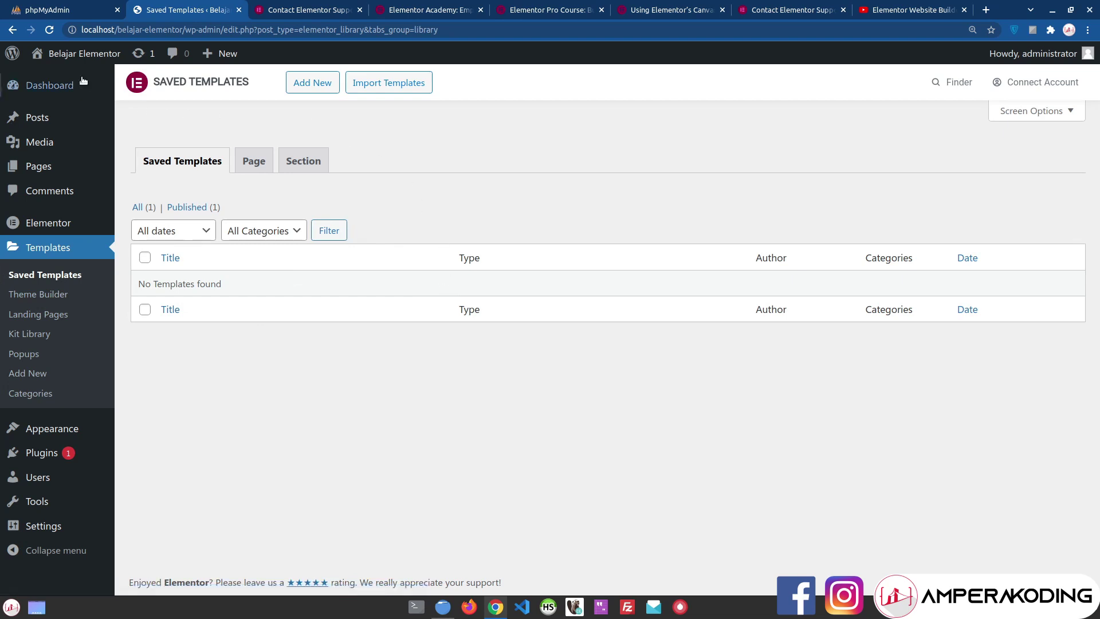
- Examine the template types offered for a new template, trying Landing Page, and close the dialog without creating one
{"action": "mouse_move", "coordinate": [84, 83]}
{"action": "left_click", "coordinate": [309, 86]}
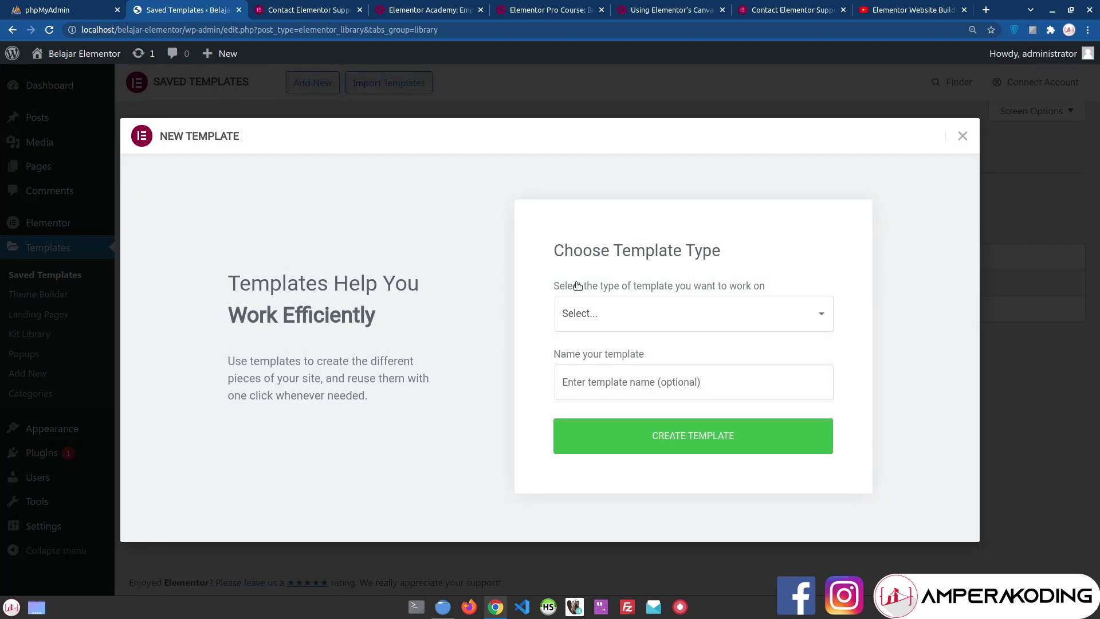
{"action": "left_click", "coordinate": [650, 303]}
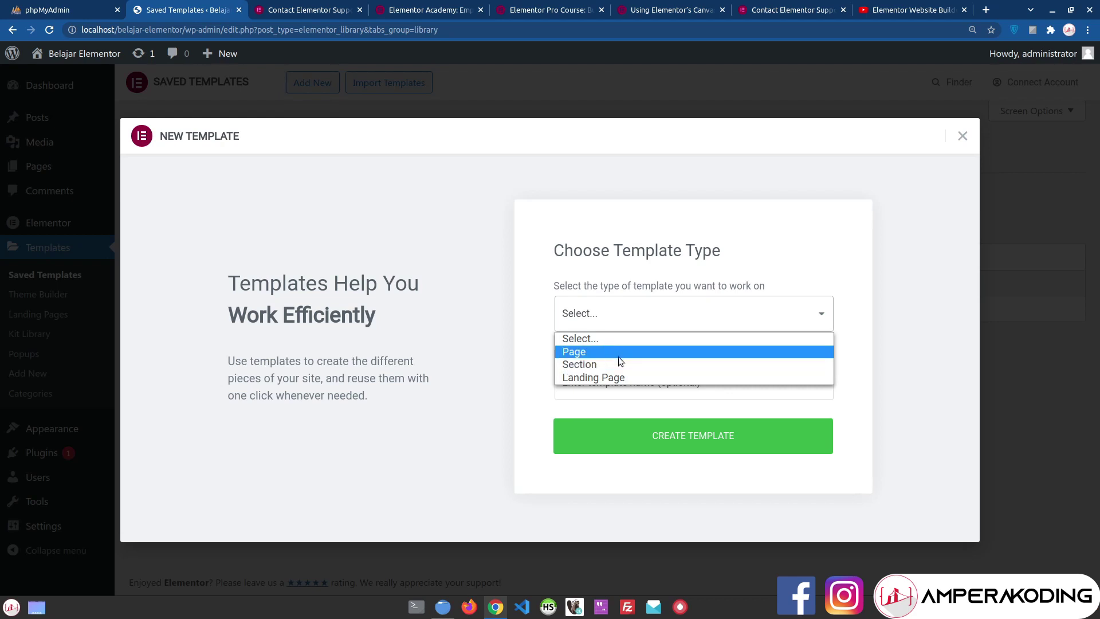
{"action": "left_click", "coordinate": [535, 330]}
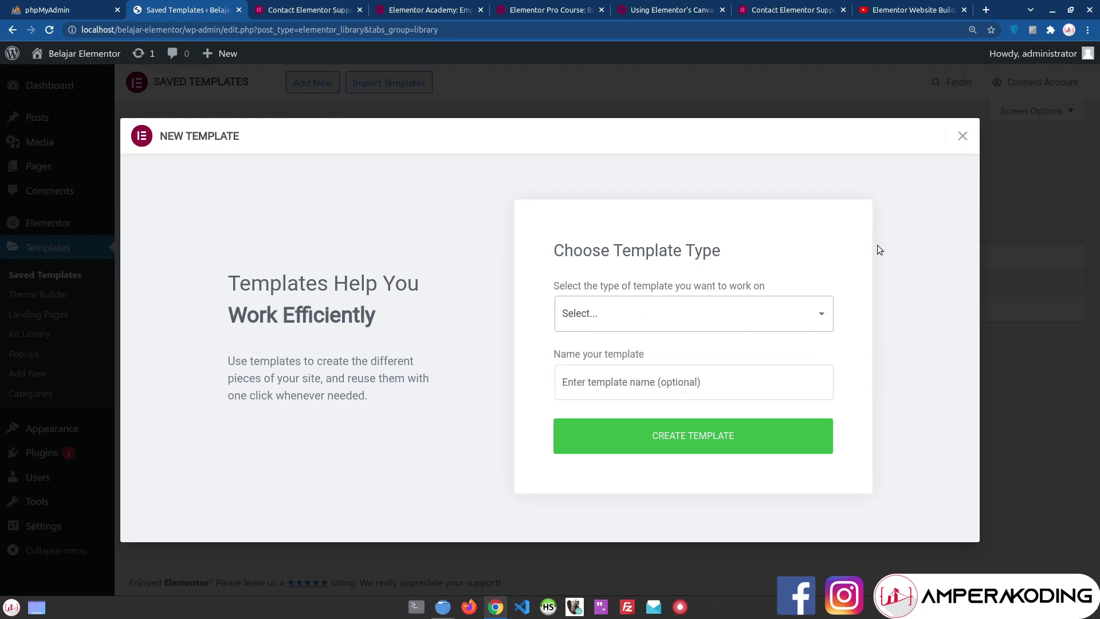
{"action": "left_click", "coordinate": [579, 314]}
{"action": "left_click", "coordinate": [628, 380]}
{"action": "left_click", "coordinate": [618, 308]}
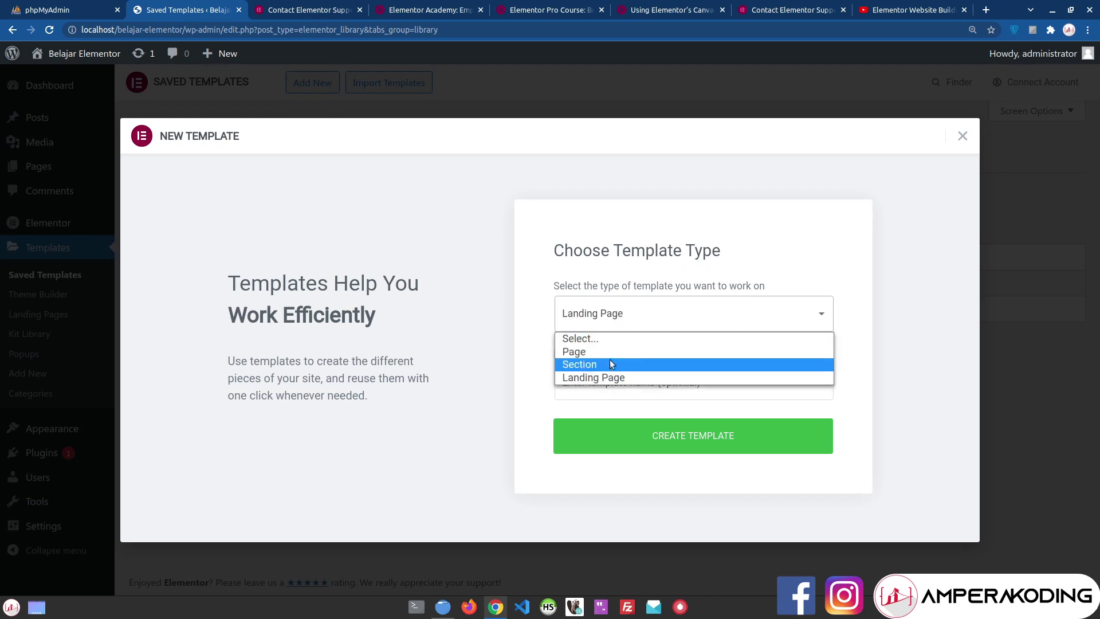
{"action": "left_click", "coordinate": [603, 304]}
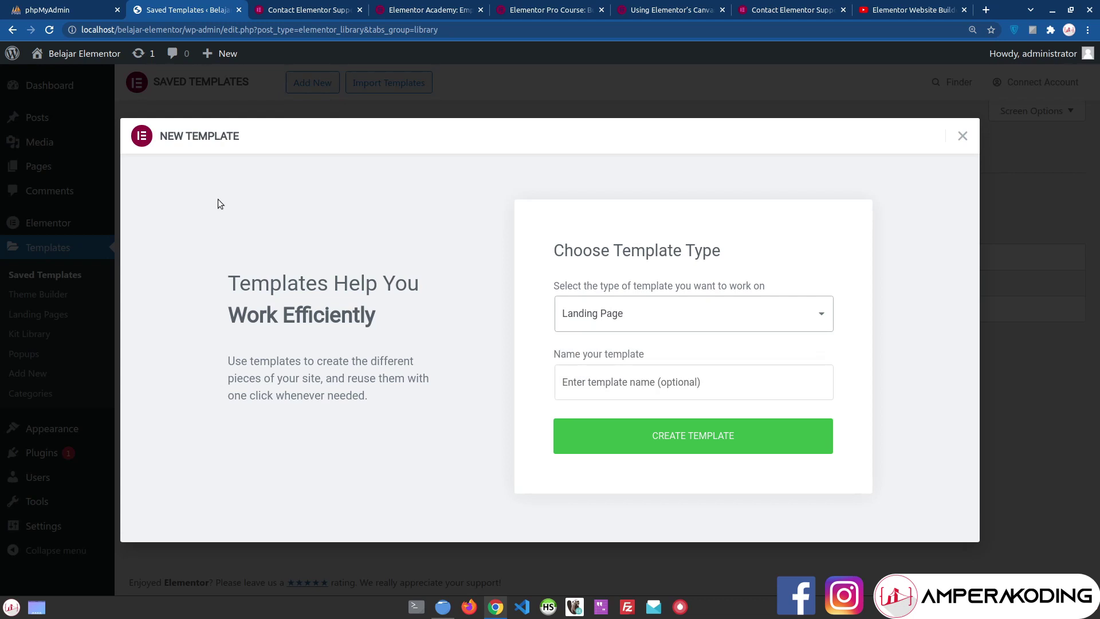
{"action": "left_click", "coordinate": [637, 320]}
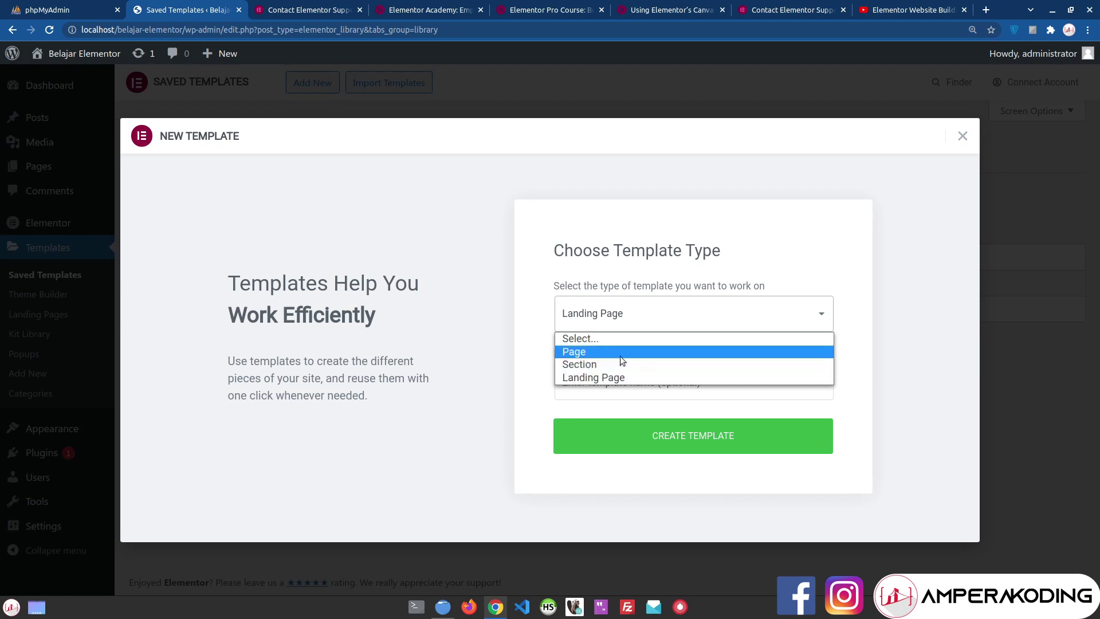
{"action": "left_click", "coordinate": [511, 333]}
{"action": "left_click", "coordinate": [963, 136]}
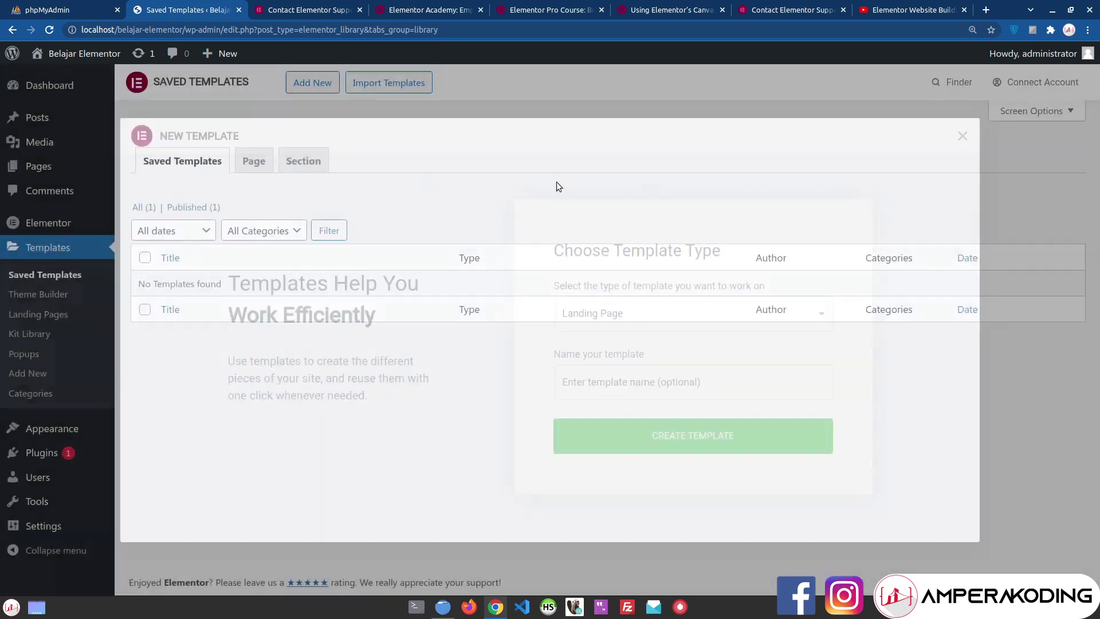
- Open the template import area and check which file formats it accepts
{"action": "left_click", "coordinate": [396, 86]}
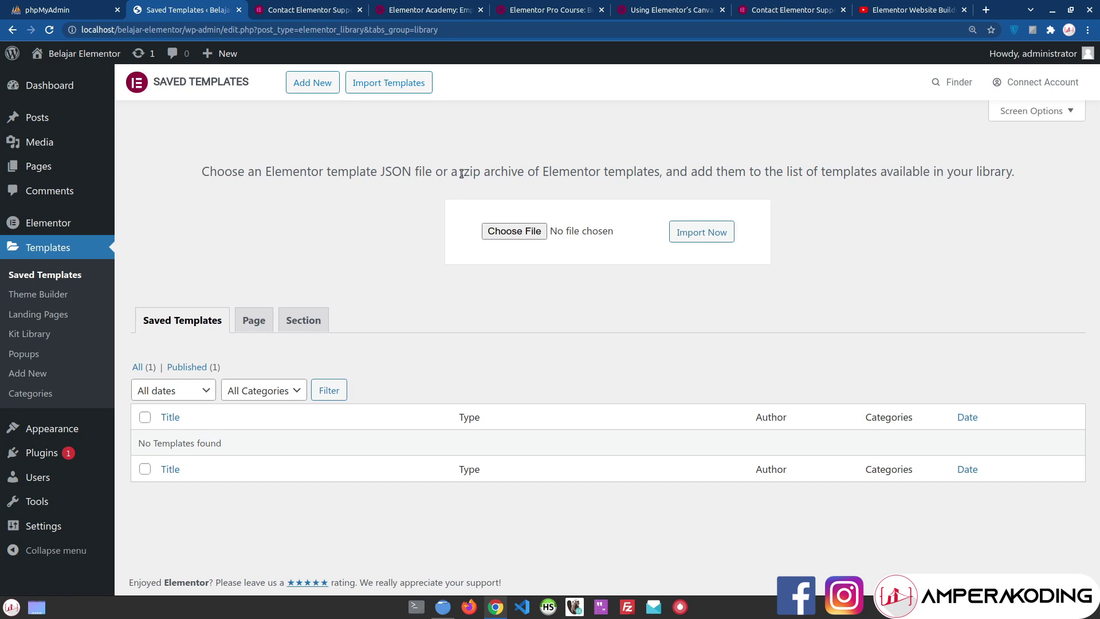
{"action": "left_click_drag", "start_coordinate": [462, 172], "coordinate": [481, 172]}
{"action": "left_click", "coordinate": [531, 198]}
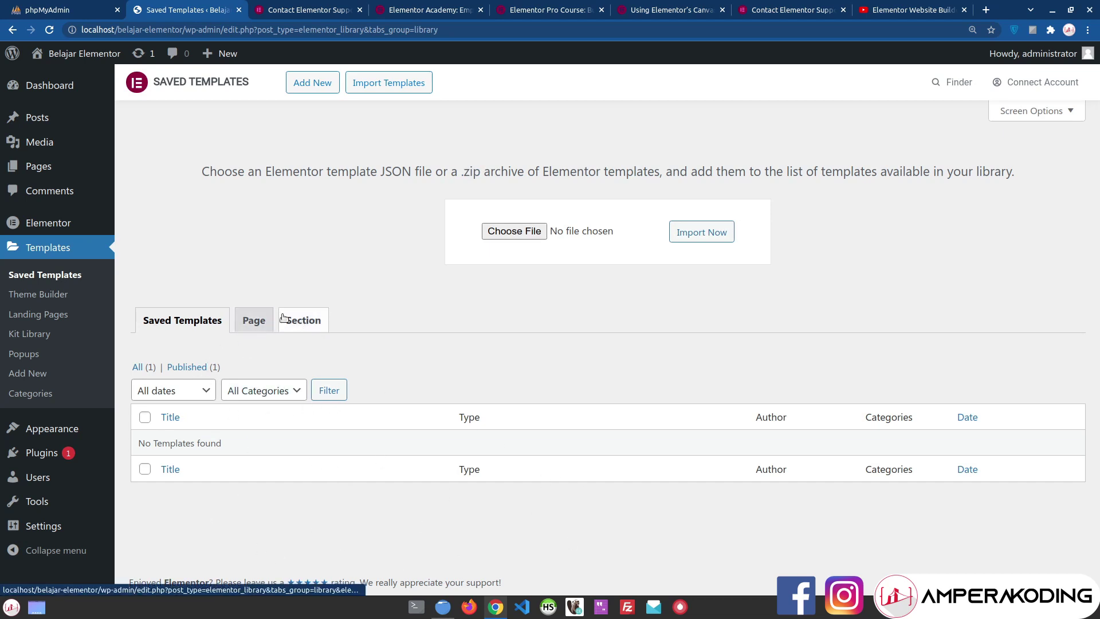
- Look through the Page and Section template categories, ending on the full saved templates list
{"action": "left_click", "coordinate": [255, 320]}
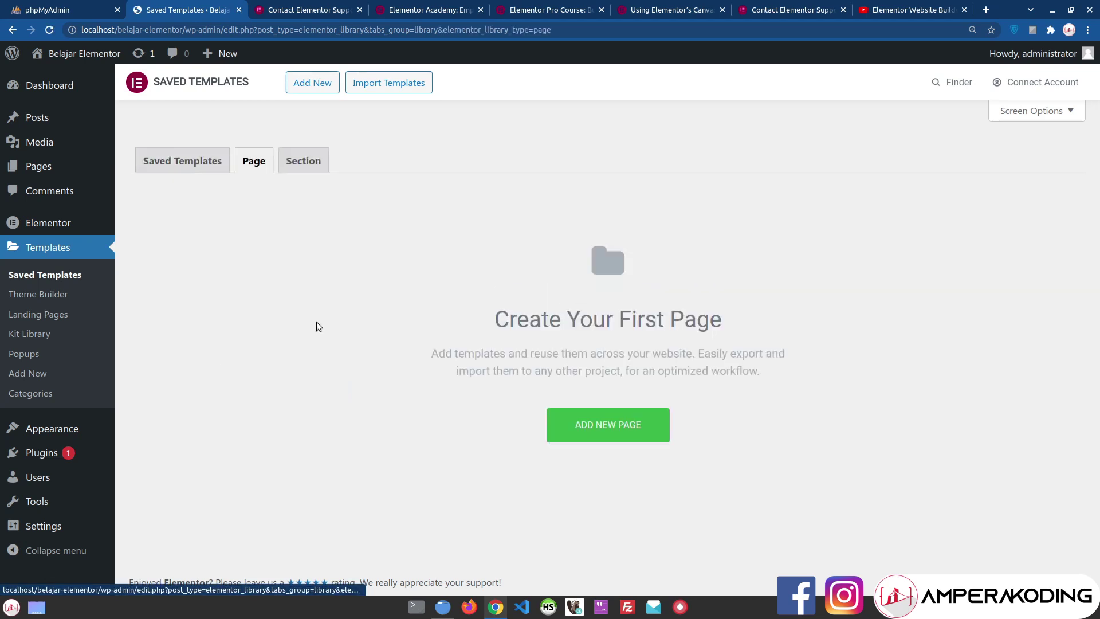
{"action": "left_click", "coordinate": [312, 167]}
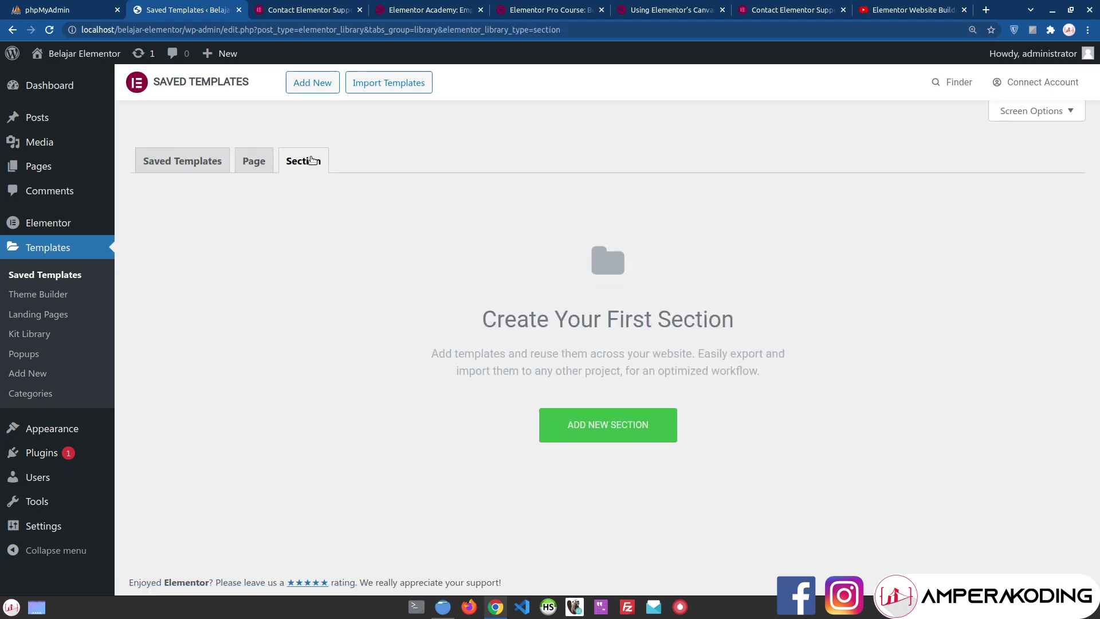
{"action": "left_click", "coordinate": [253, 159]}
{"action": "left_click", "coordinate": [299, 161]}
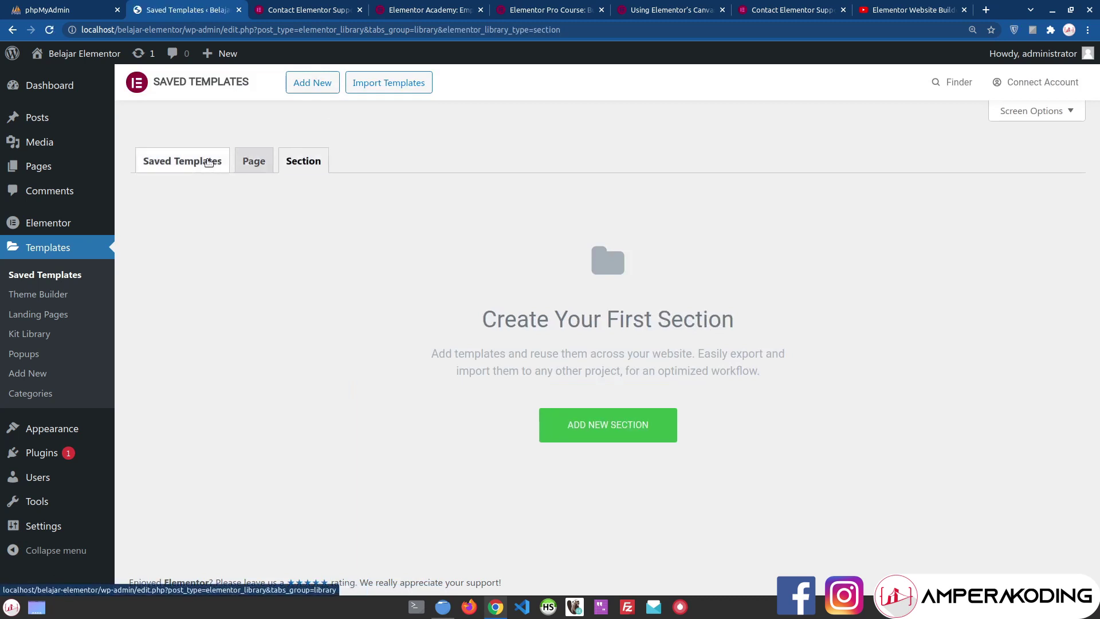
{"action": "left_click", "coordinate": [209, 162]}
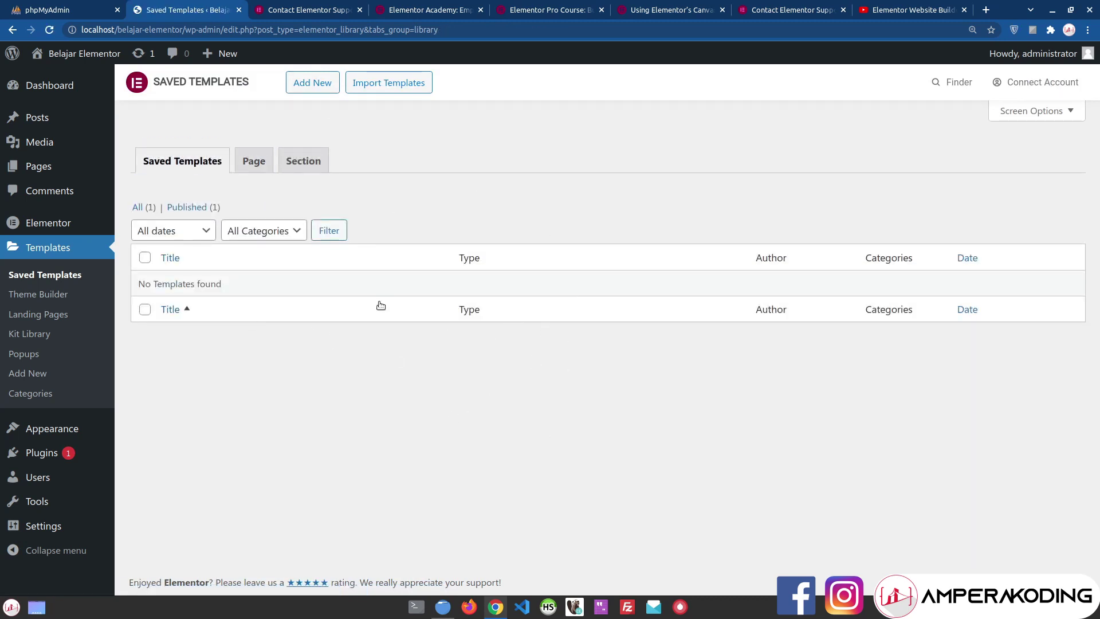
- Inspect the new template dialog from the Page category and its preselected type, closing it without creating anything
{"action": "left_click", "coordinate": [252, 164]}
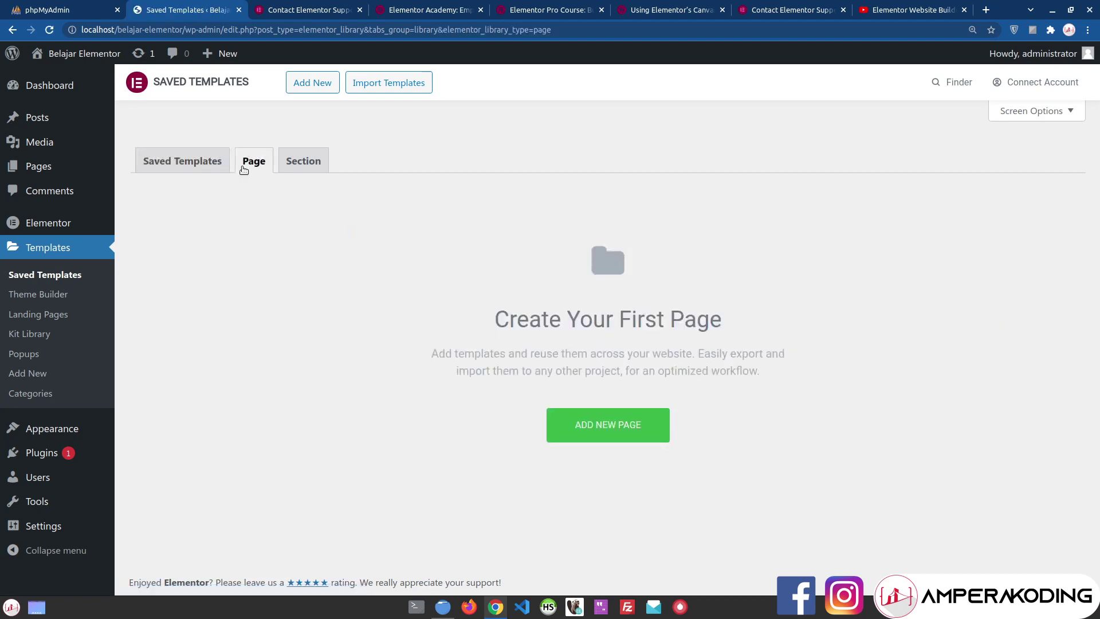
{"action": "left_click", "coordinate": [602, 428]}
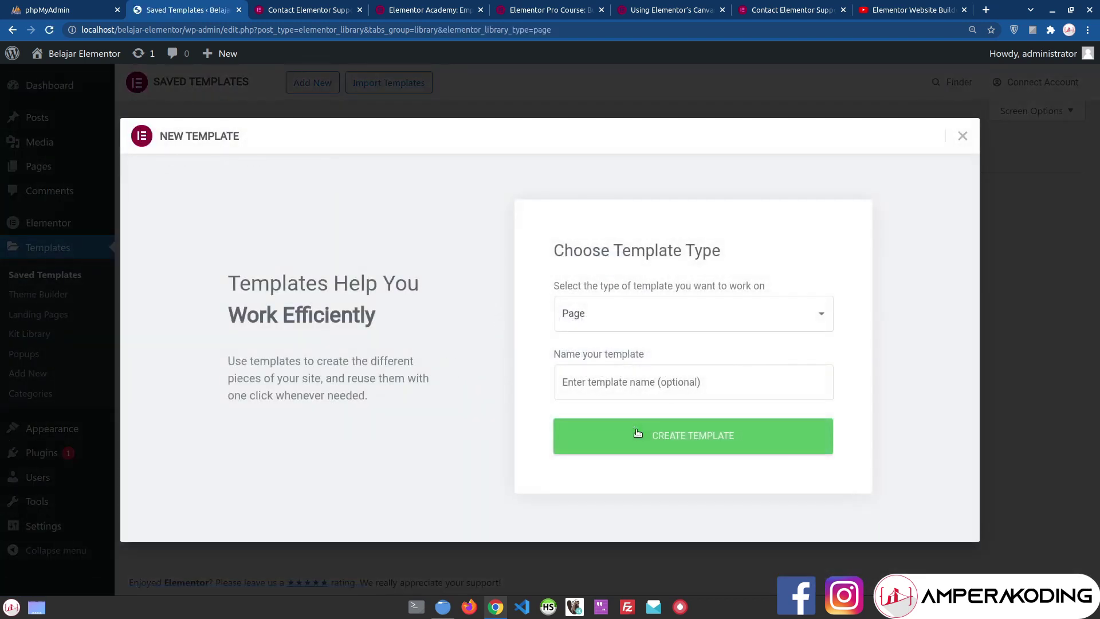
{"action": "left_click", "coordinate": [661, 298]}
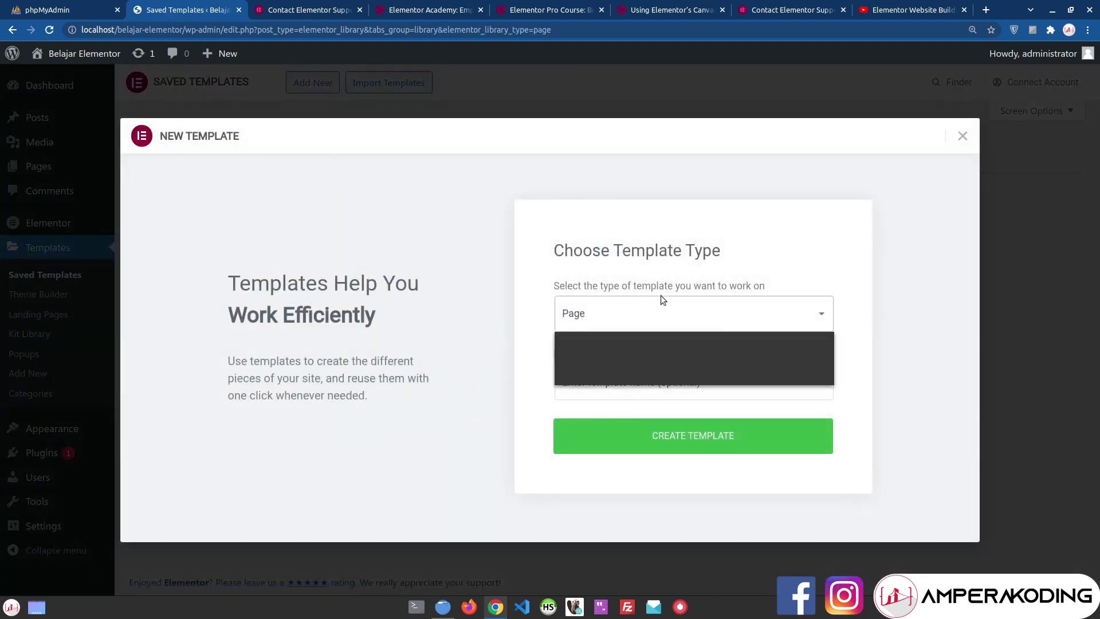
{"action": "left_click", "coordinate": [891, 188]}
{"action": "left_click", "coordinate": [963, 137]}
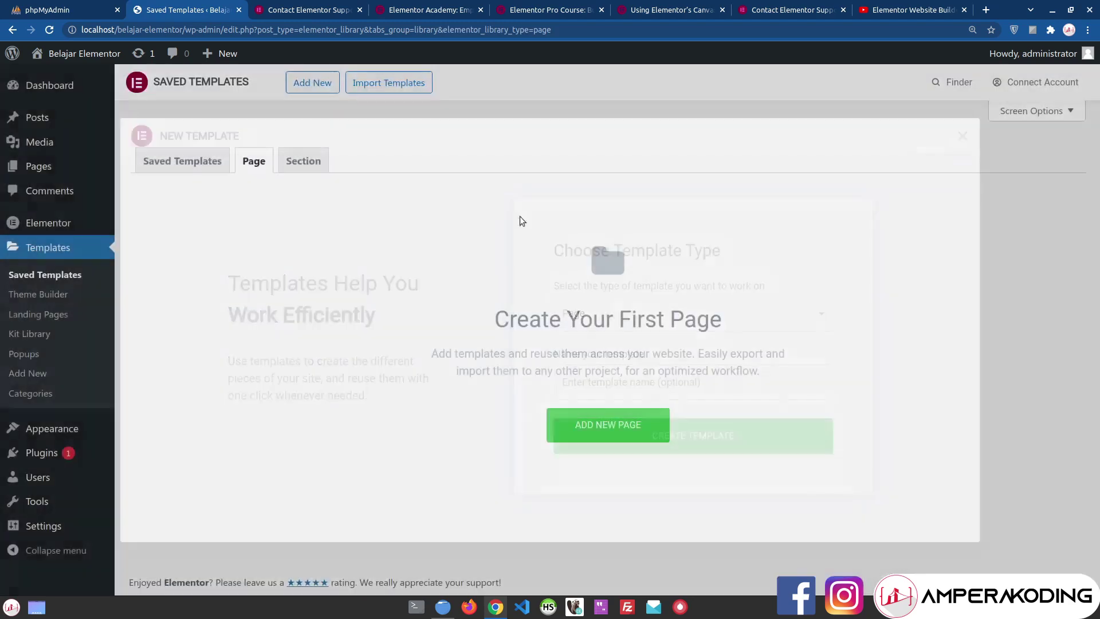
- Create a new template of type Page named "Template Page" from the saved templates list
{"action": "left_click", "coordinate": [182, 161]}
{"action": "left_click", "coordinate": [318, 84]}
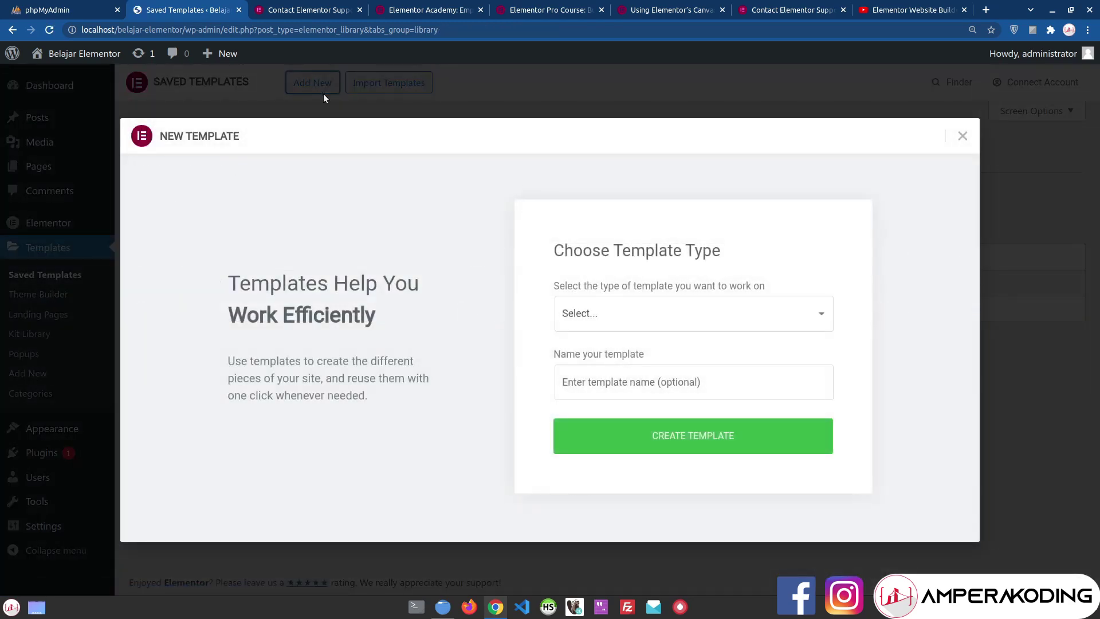
{"action": "left_click", "coordinate": [662, 324]}
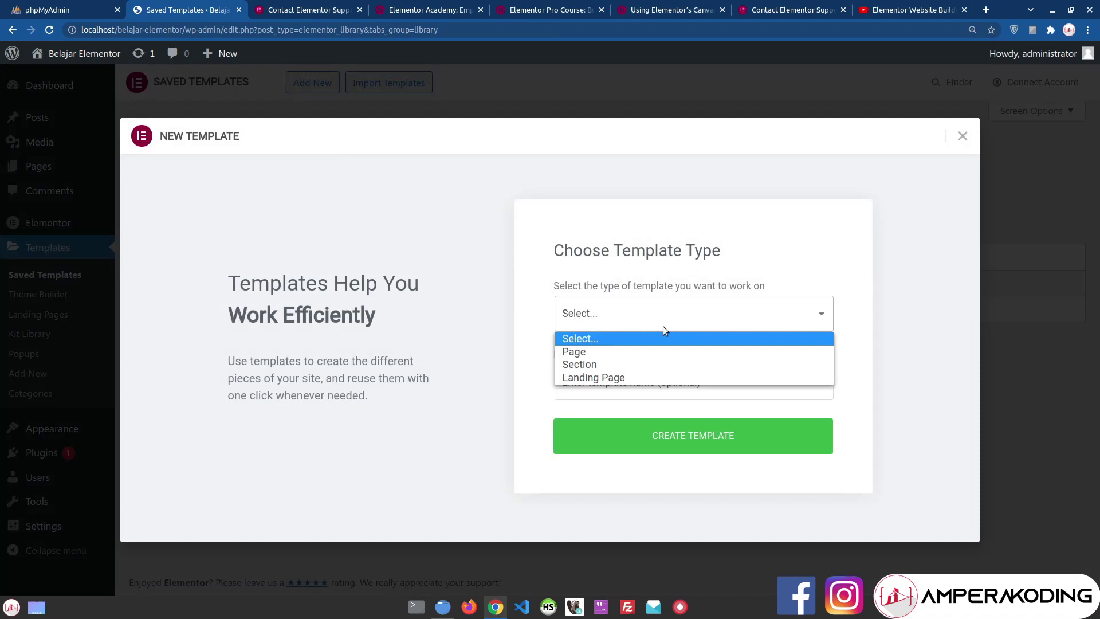
{"action": "left_click", "coordinate": [607, 351]}
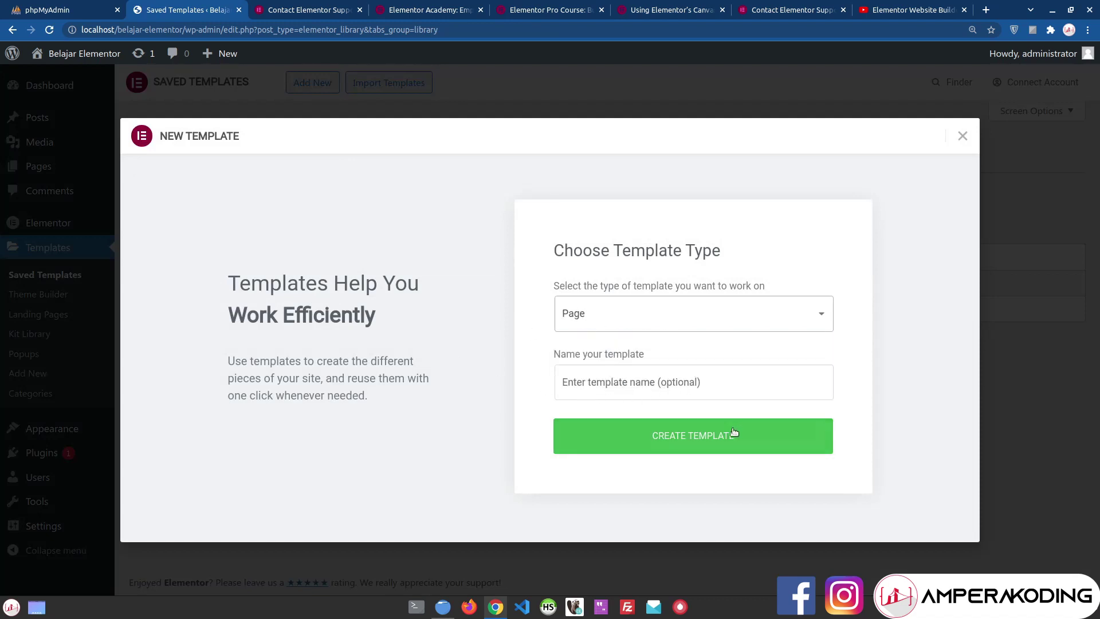
{"action": "left_click", "coordinate": [619, 384]}
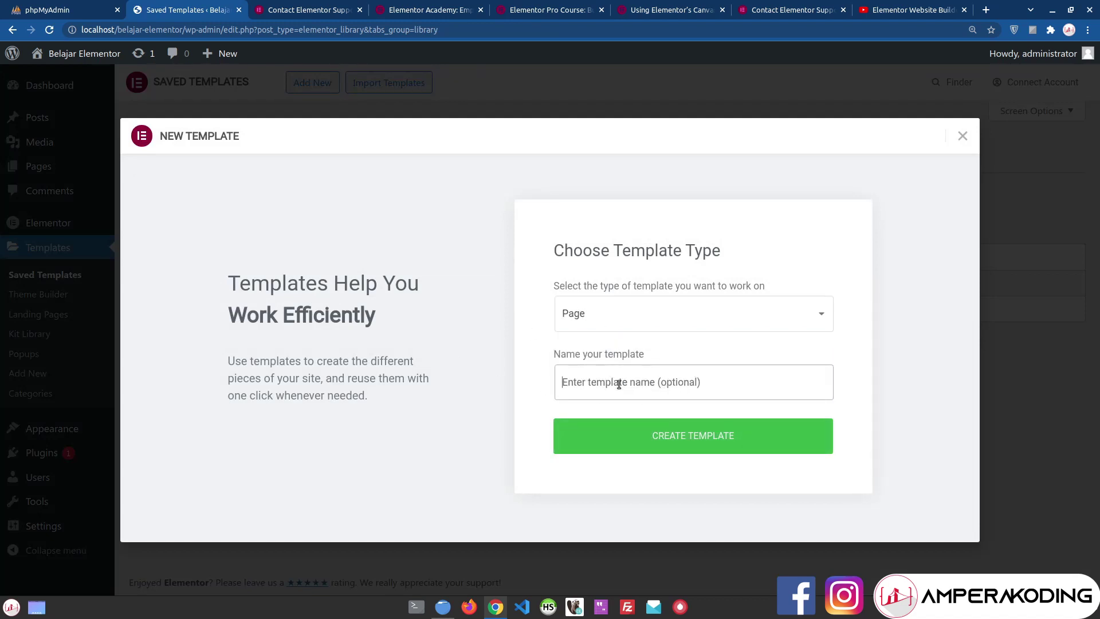
{"action": "type", "text": "Template Page"}
{"action": "left_click", "coordinate": [682, 455]}
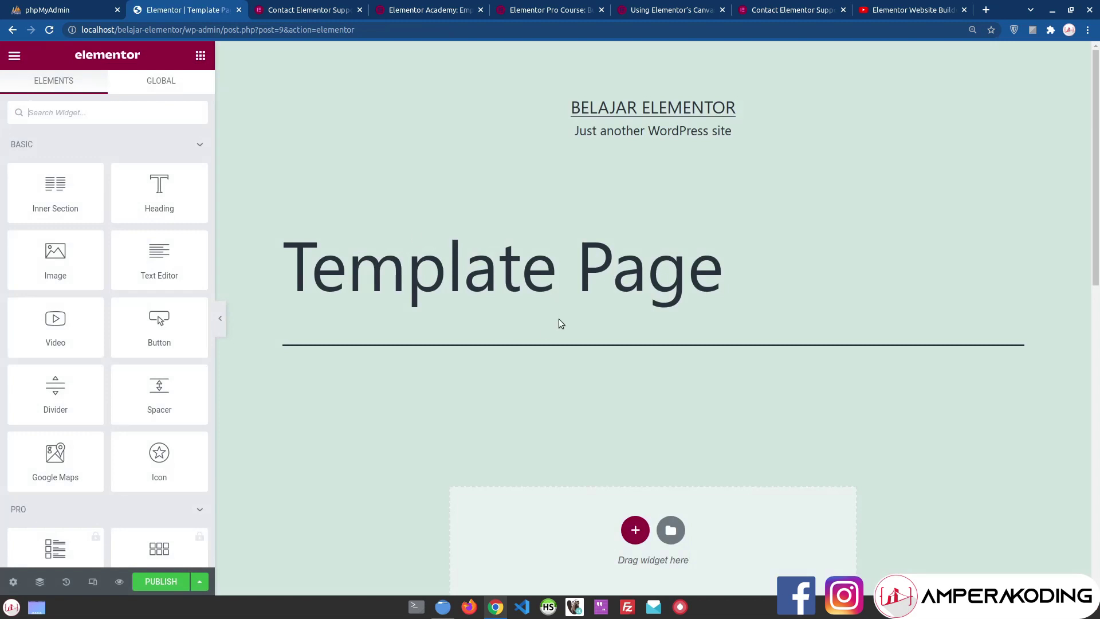
- Exit the Elementor editor and return to the saved templates list to check the status of Template Page
{"action": "left_click", "coordinate": [11, 63]}
{"action": "left_click", "coordinate": [131, 306]}
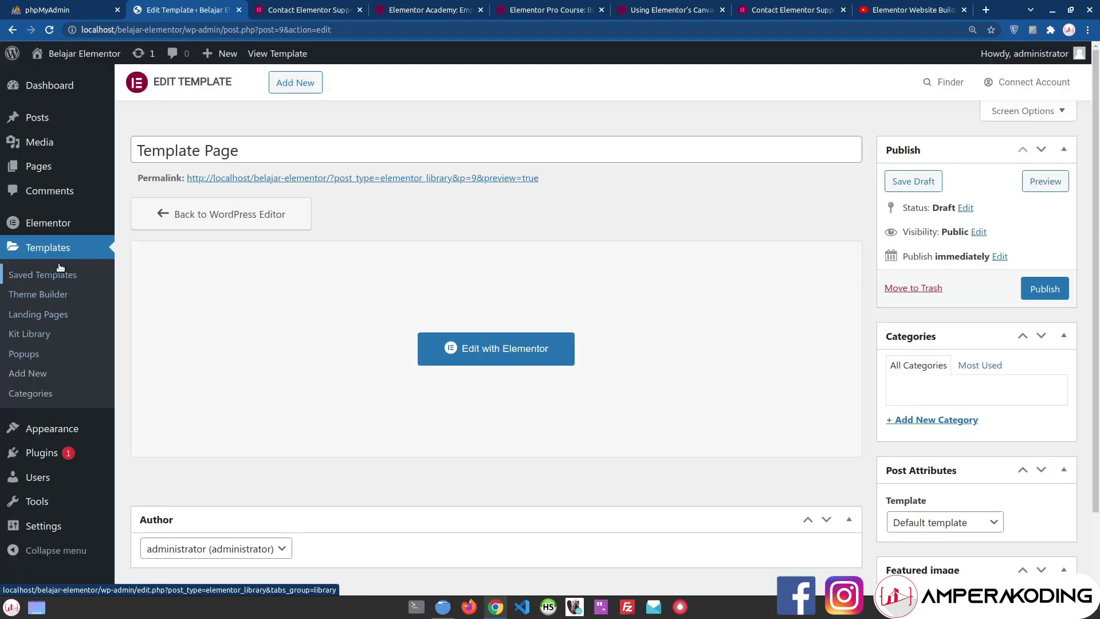
{"action": "left_click", "coordinate": [58, 269]}
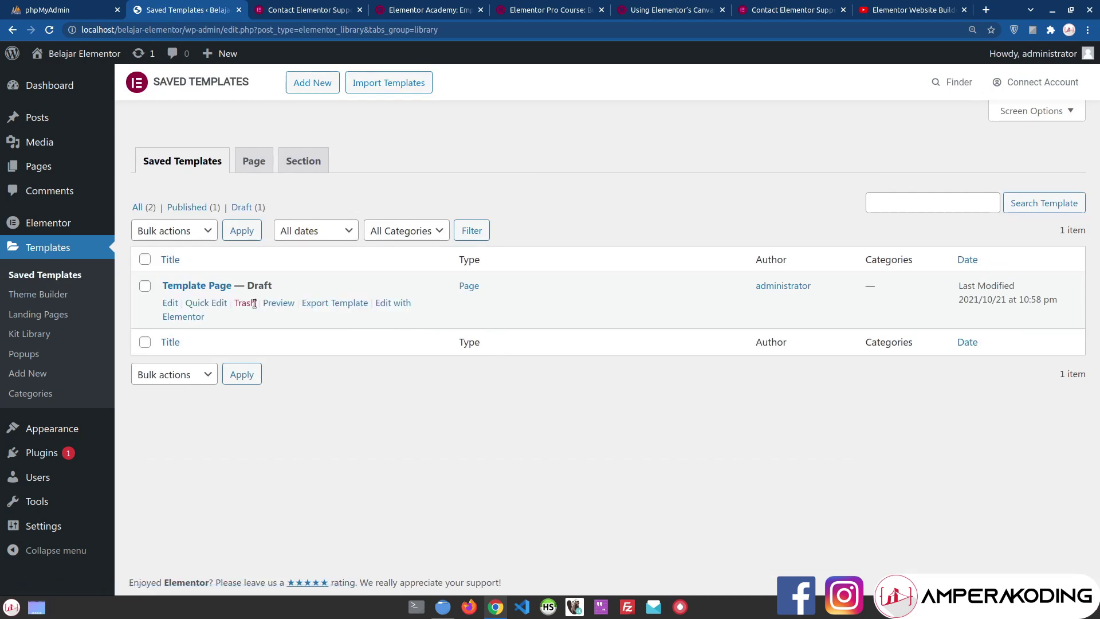
{"action": "left_click_drag", "start_coordinate": [250, 286], "coordinate": [273, 287]}
{"action": "left_click", "coordinate": [305, 284]}
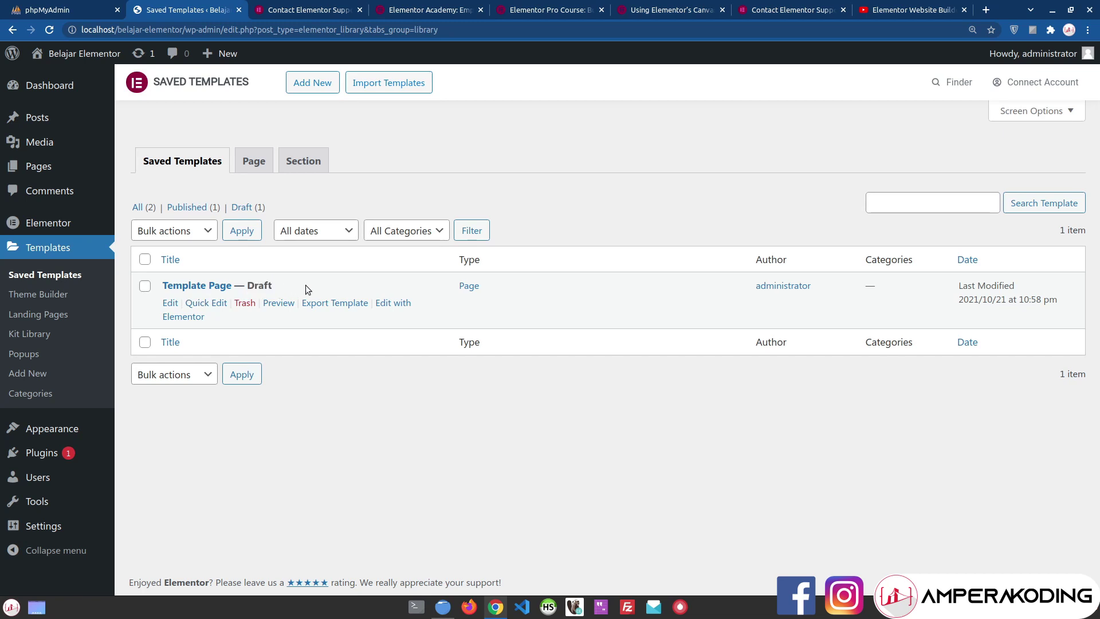